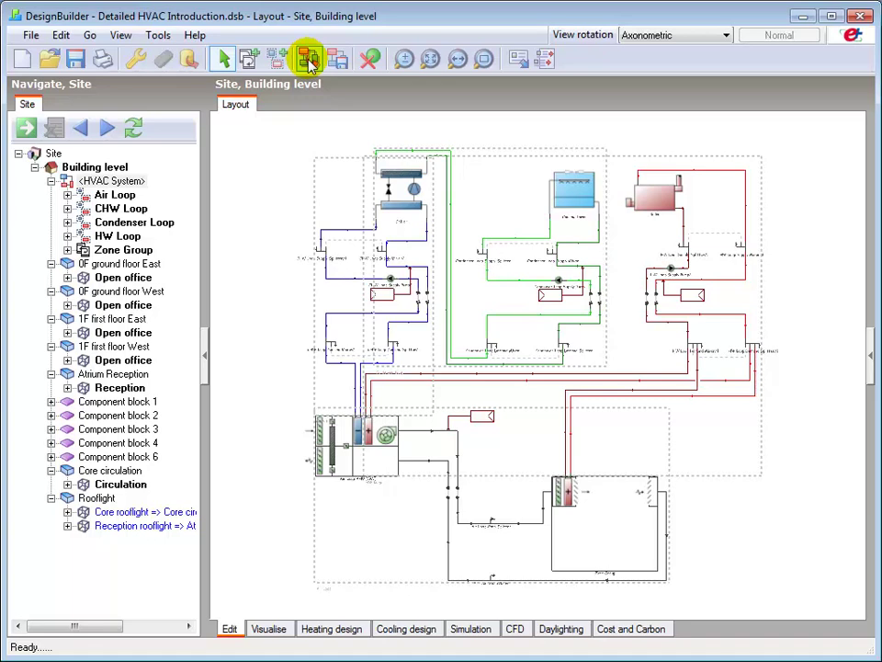
Set the building's HVAC model option to Detailed HVAC and apply the model options.
left_click(308, 59)
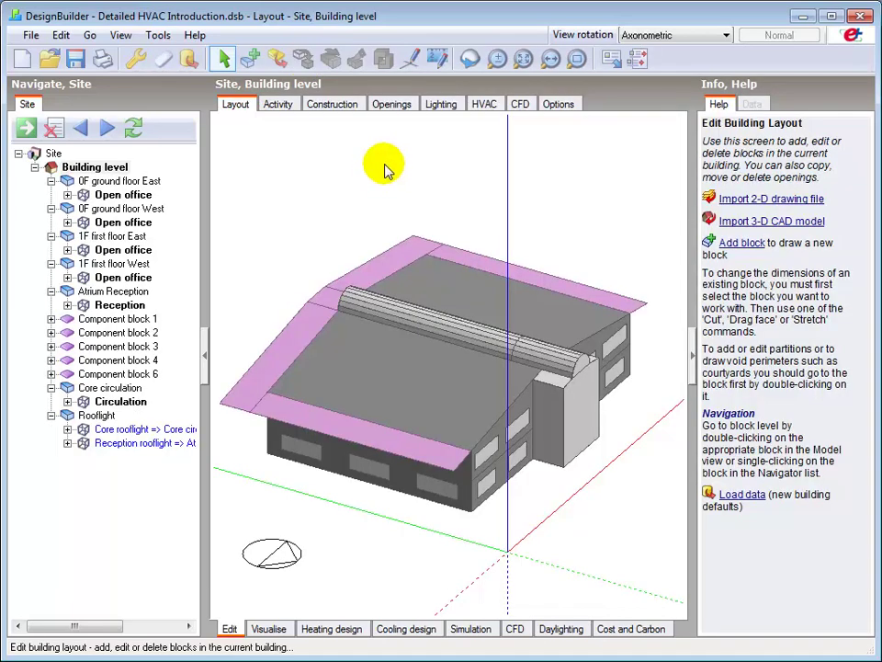
left_click(136, 60)
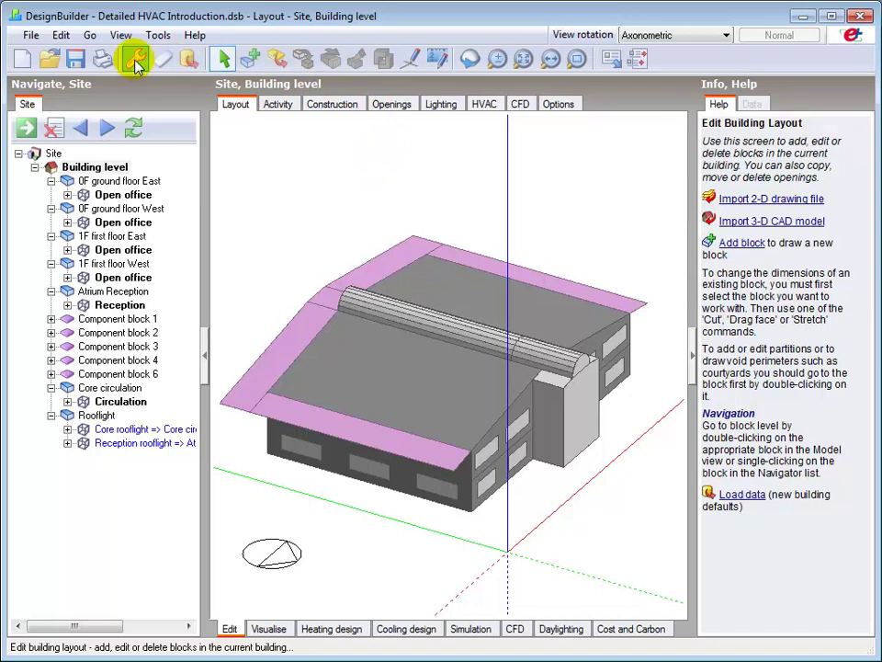
left_click(135, 61)
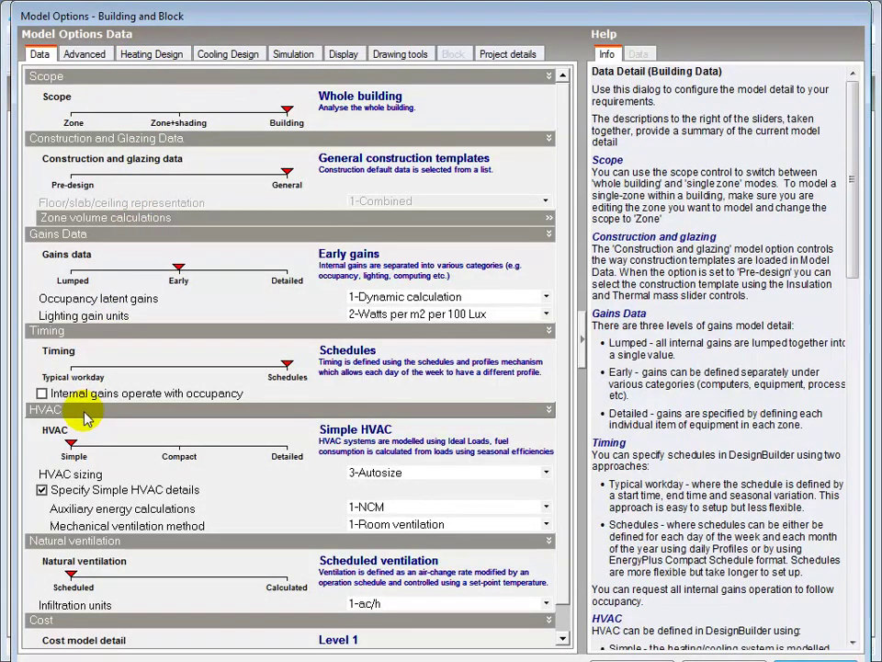
left_click(288, 451)
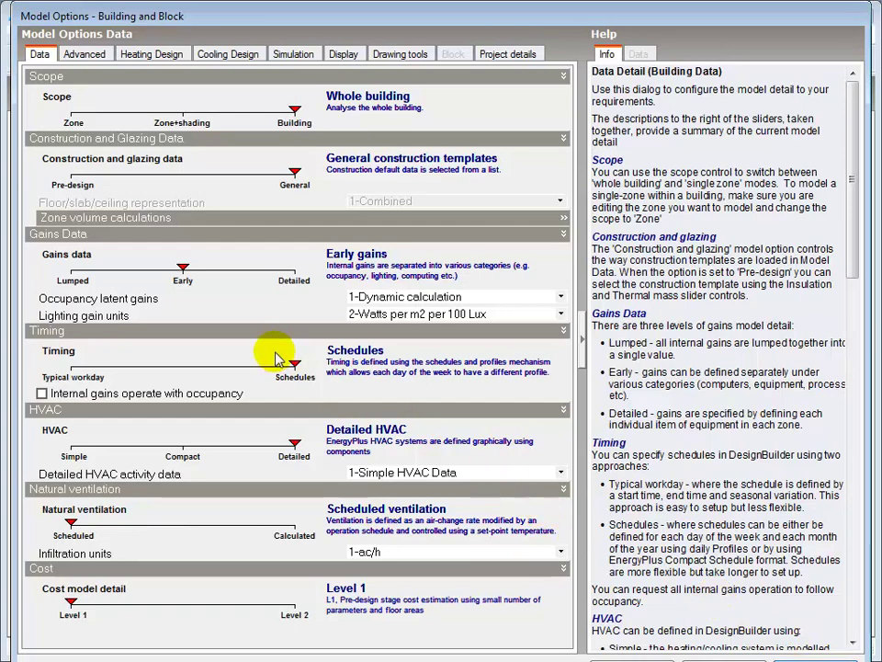
key("Return")
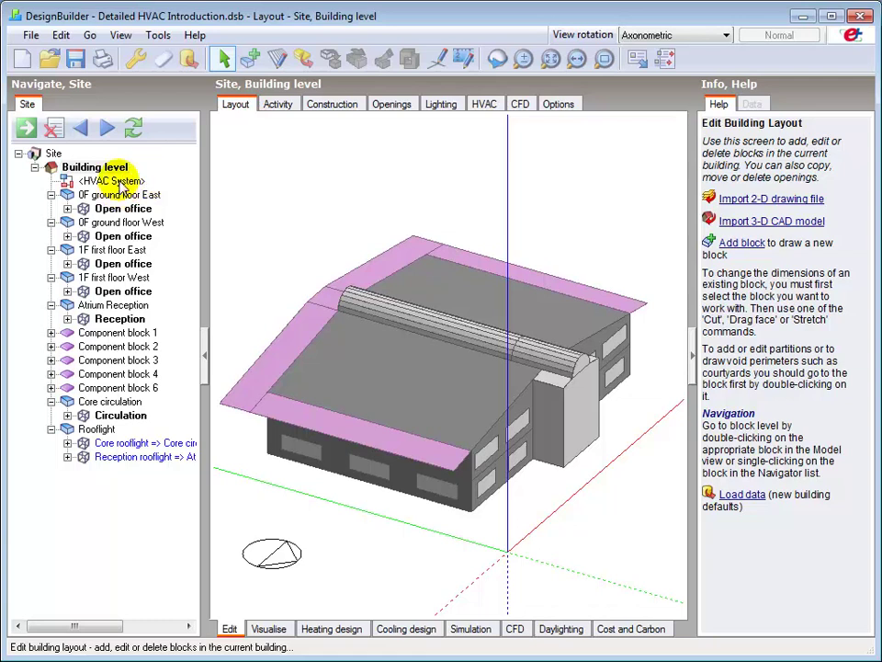
Go to the building's HVAC System level and start loading an HVAC template.
left_click(120, 182)
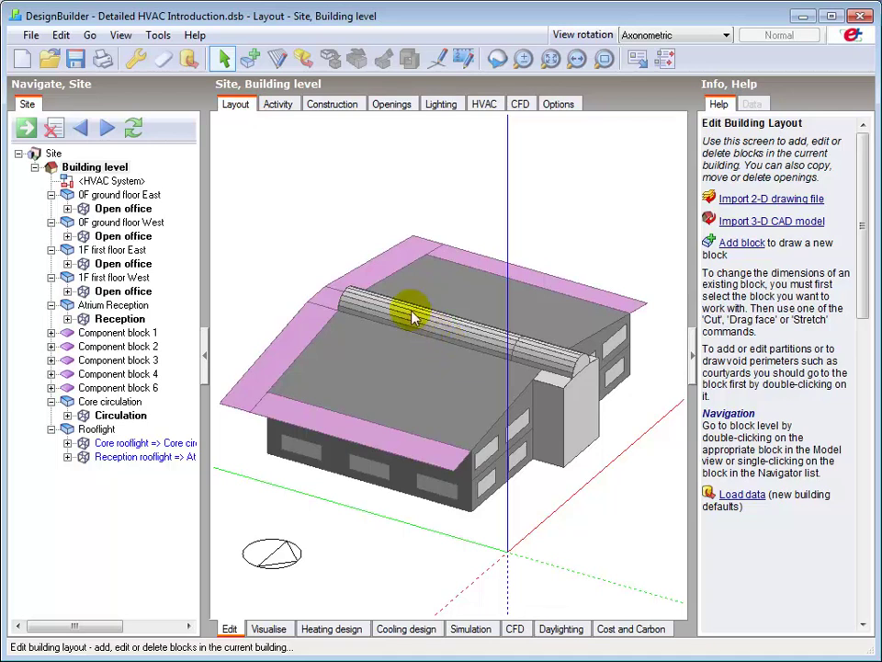
left_click(109, 182)
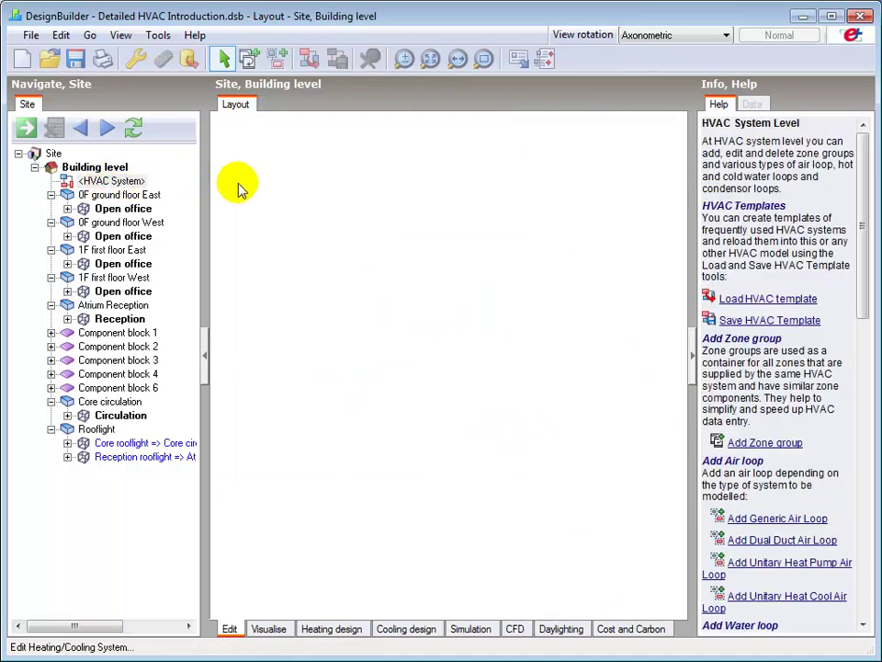
left_click(310, 60)
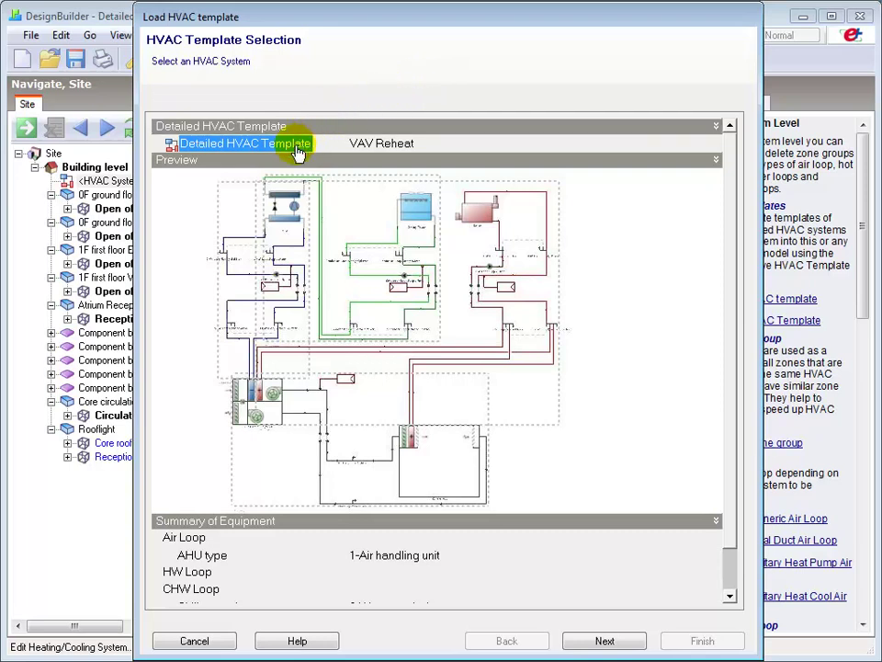
Browse the detailed HVAC template library and select VAV Reheat from the Heating and Cooling Systems category.
left_click(250, 147)
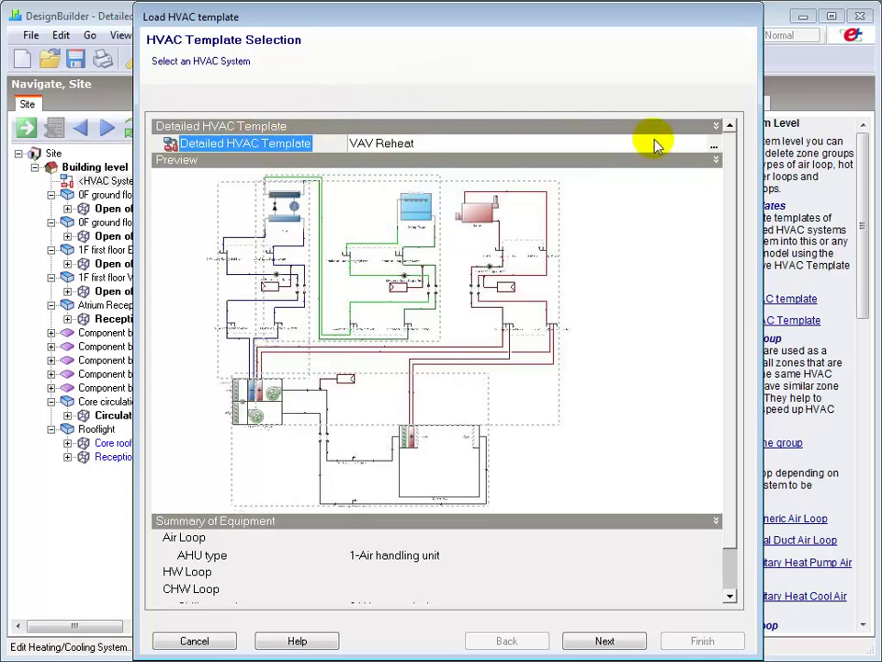
left_click(715, 147)
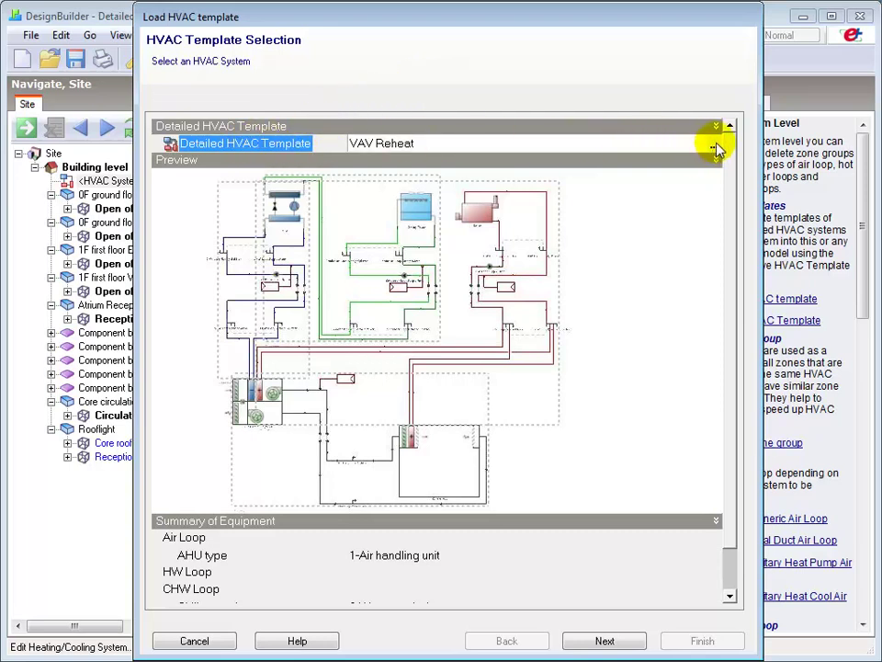
left_click(714, 147)
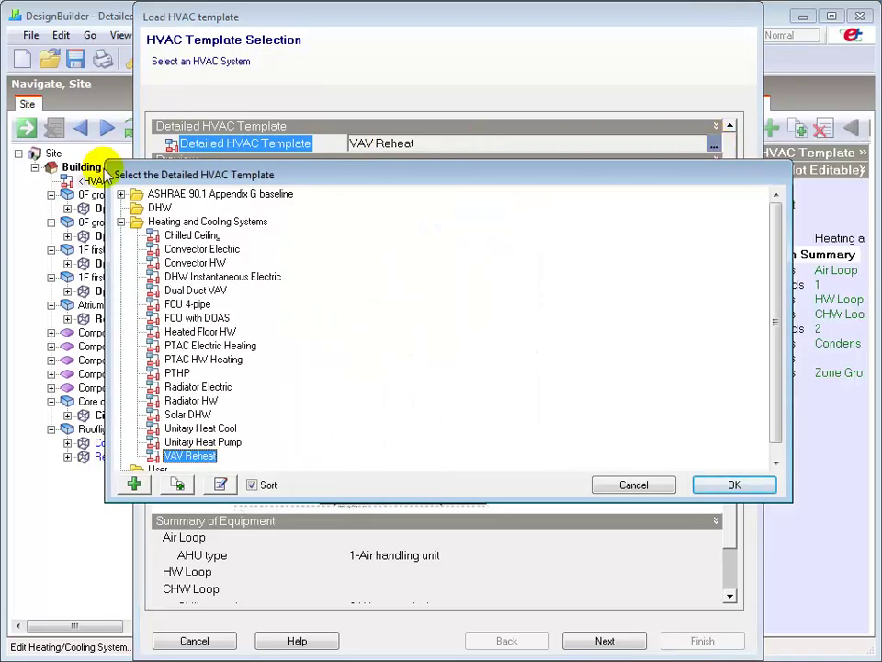
left_click_drag(104, 173, 142, 172)
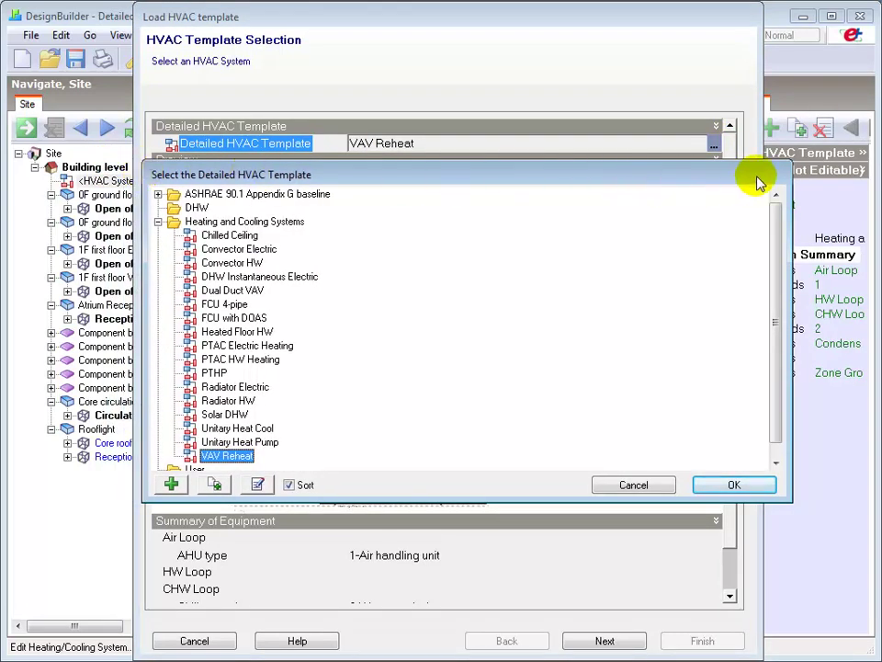
left_click_drag(786, 172, 756, 173)
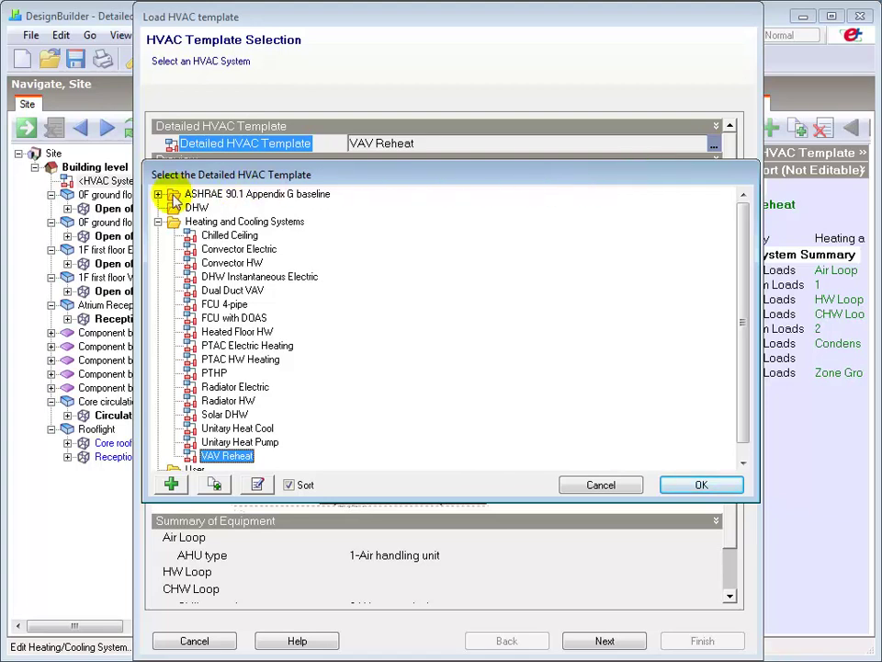
left_click(158, 194)
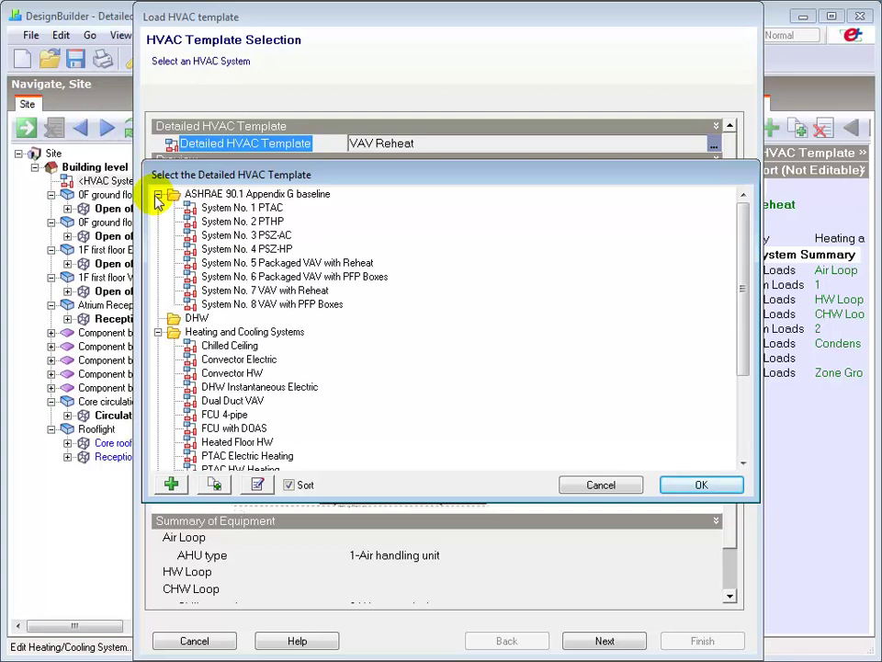
left_click(157, 194)
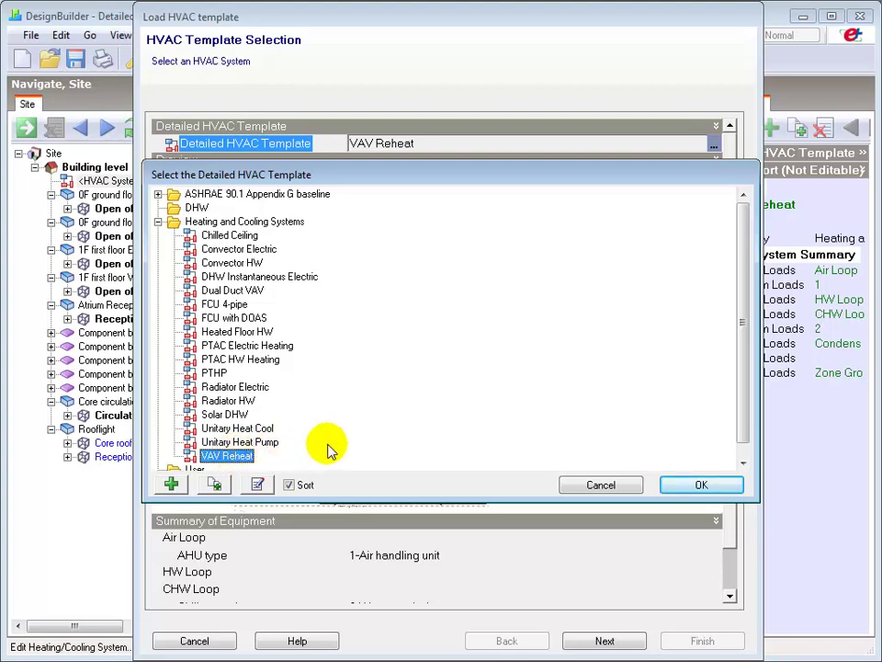
left_click(701, 486)
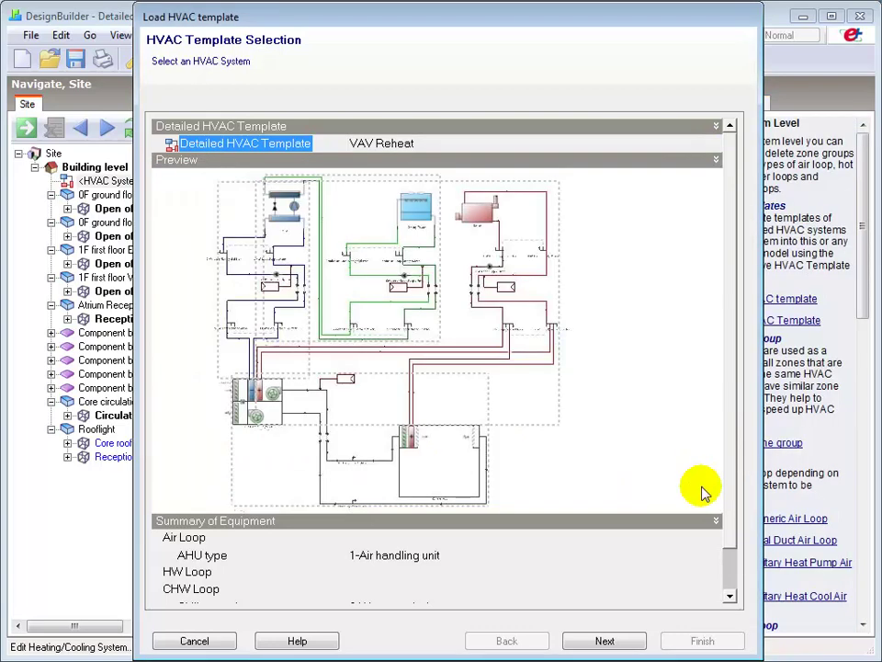
Examine the VAV Reheat template's summary of equipment and continue to choosing the zones it serves.
left_click(731, 598)
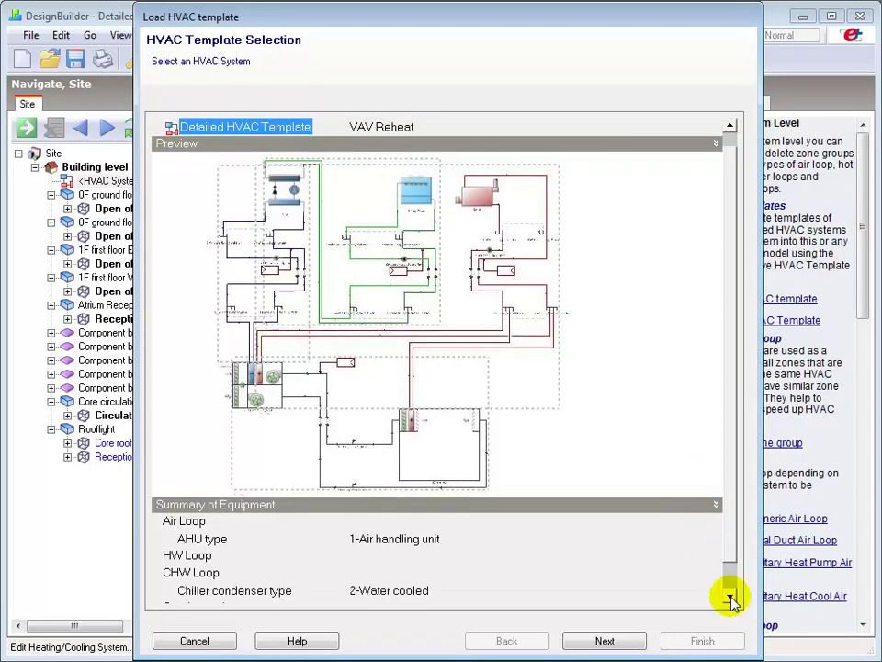
left_click(731, 598)
left_click(731, 598)
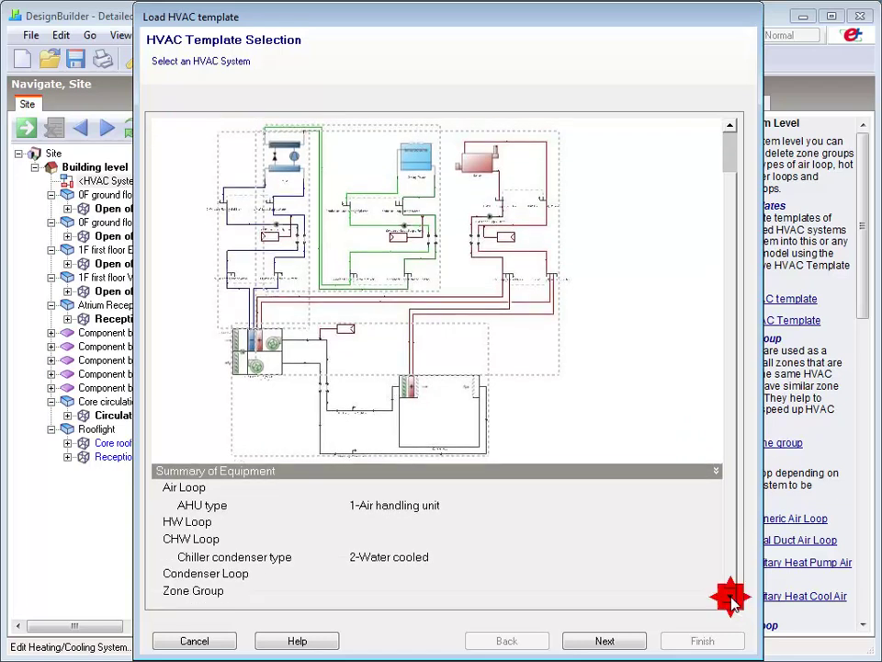
left_click(731, 599)
left_click(731, 598)
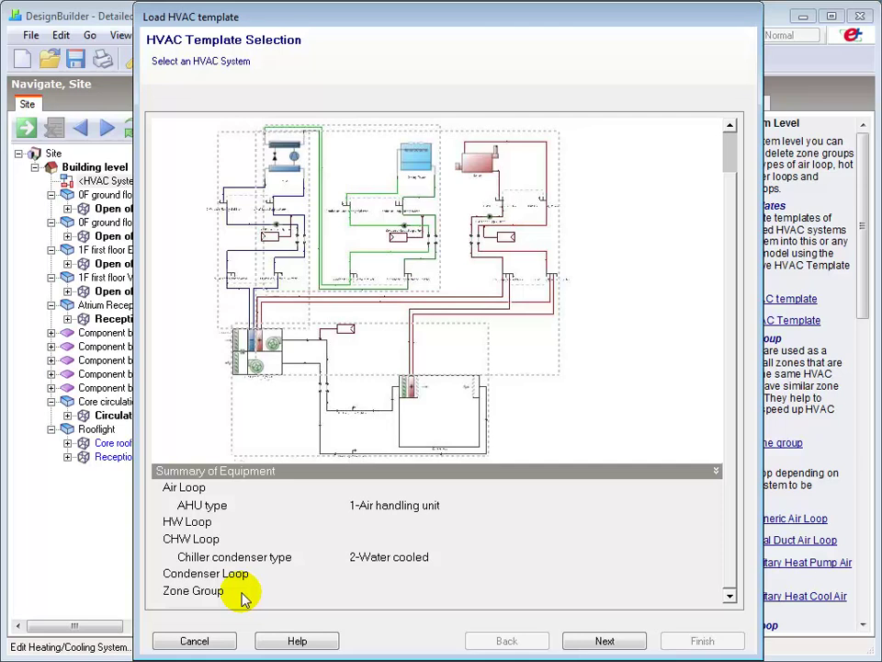
left_click(604, 641)
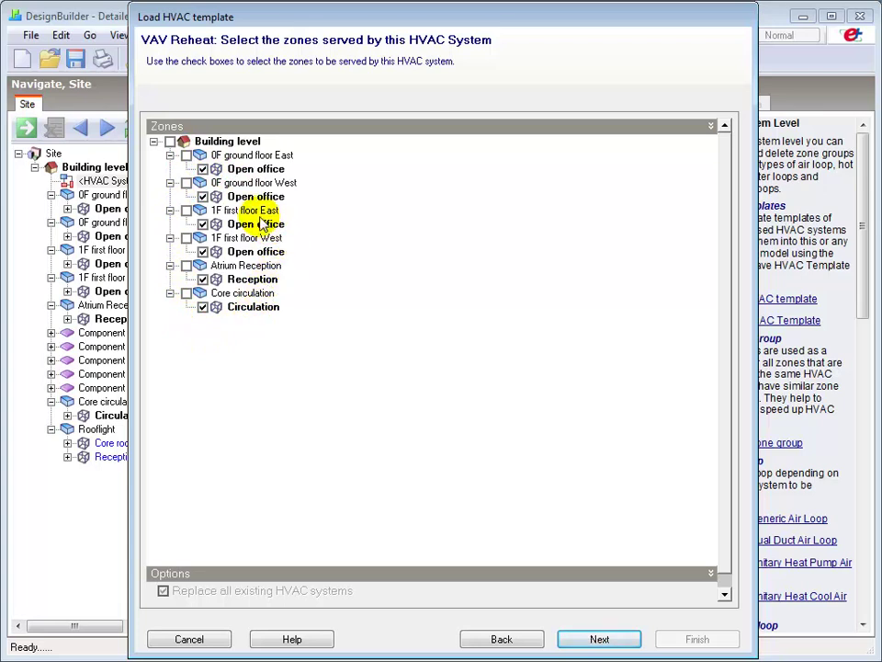
Keep every open office, reception and circulation zone served by the system, with template defaults overridden, and continue to the air handling unit settings.
left_click(200, 171)
left_click(200, 170)
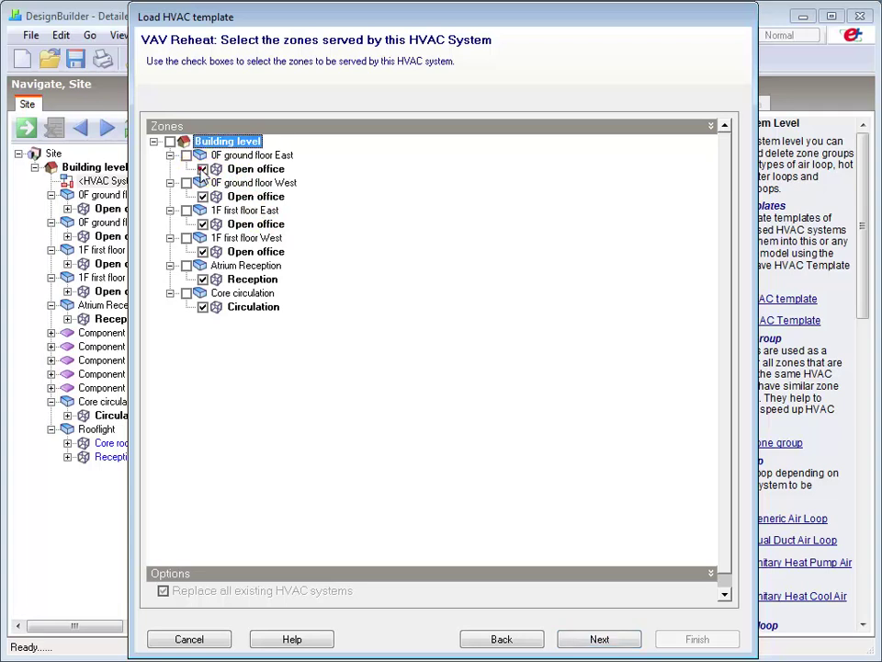
left_click(201, 171)
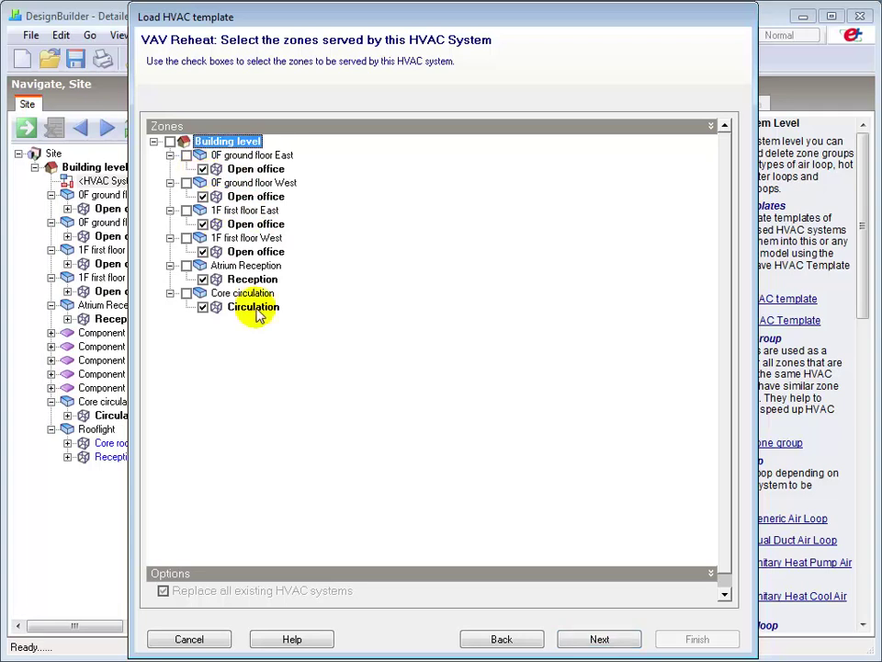
left_click(725, 594)
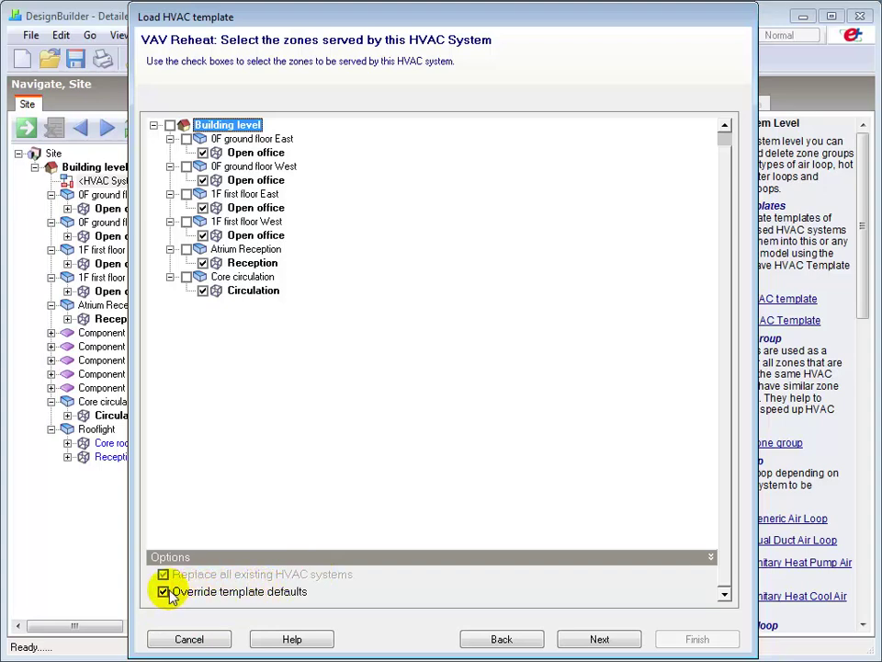
left_click(599, 639)
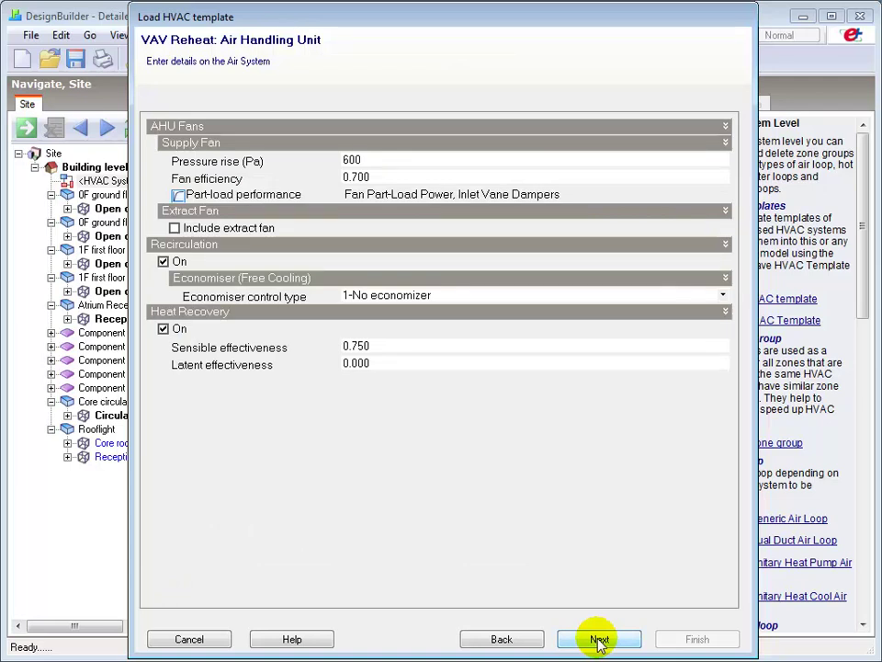
Accept the default air handling unit, hot water and chilled water system settings and finish loading the VAV Reheat template.
left_click(600, 639)
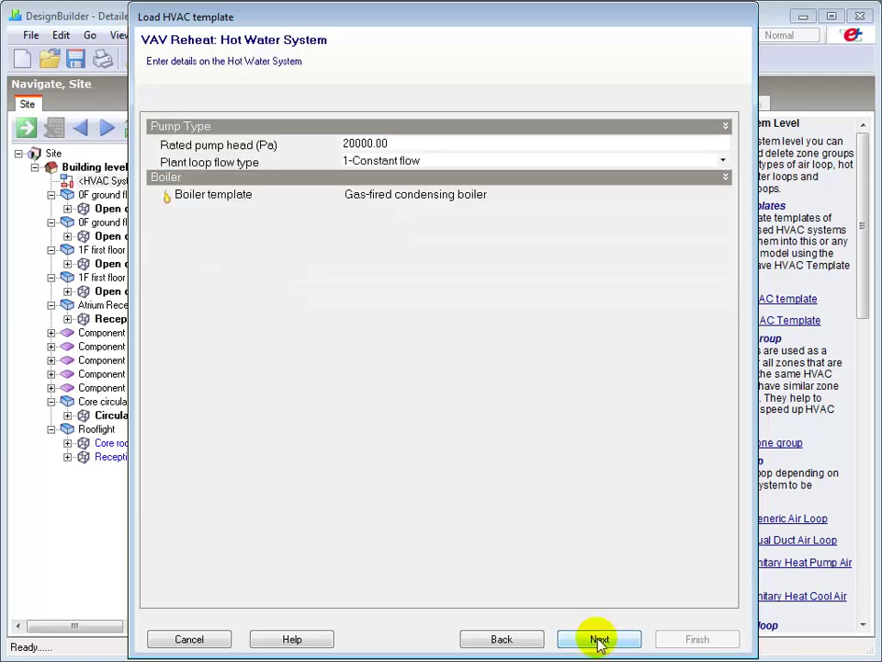
left_click(599, 639)
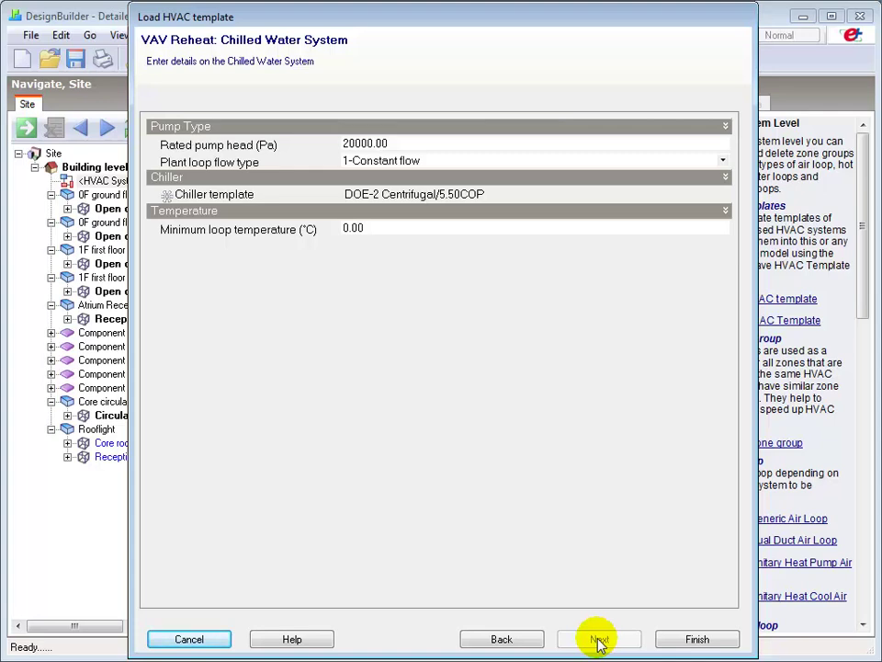
left_click(696, 640)
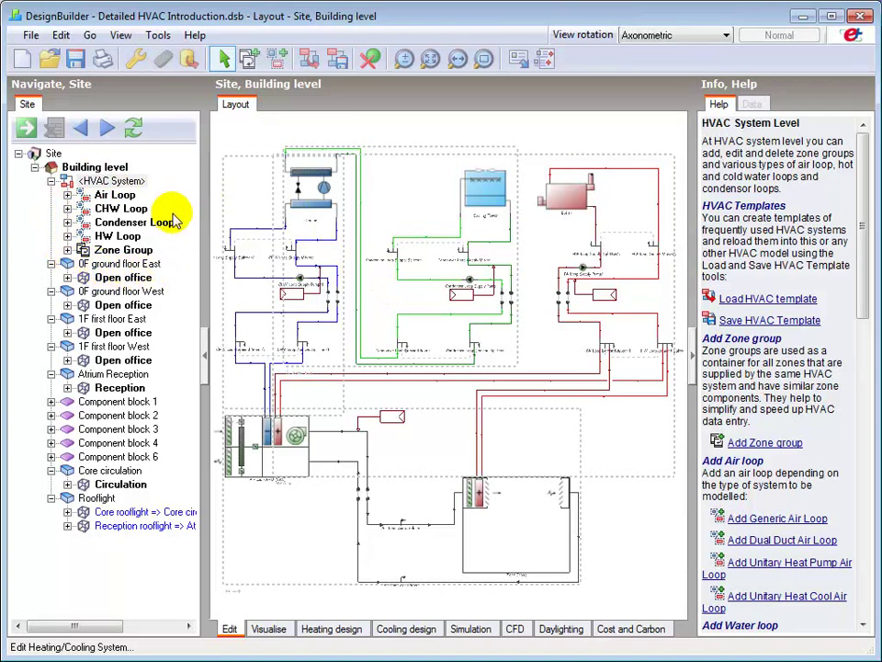
Go down through the air loop's supply side to its air handling unit and view the AHU heating coil component.
double_click(271, 448)
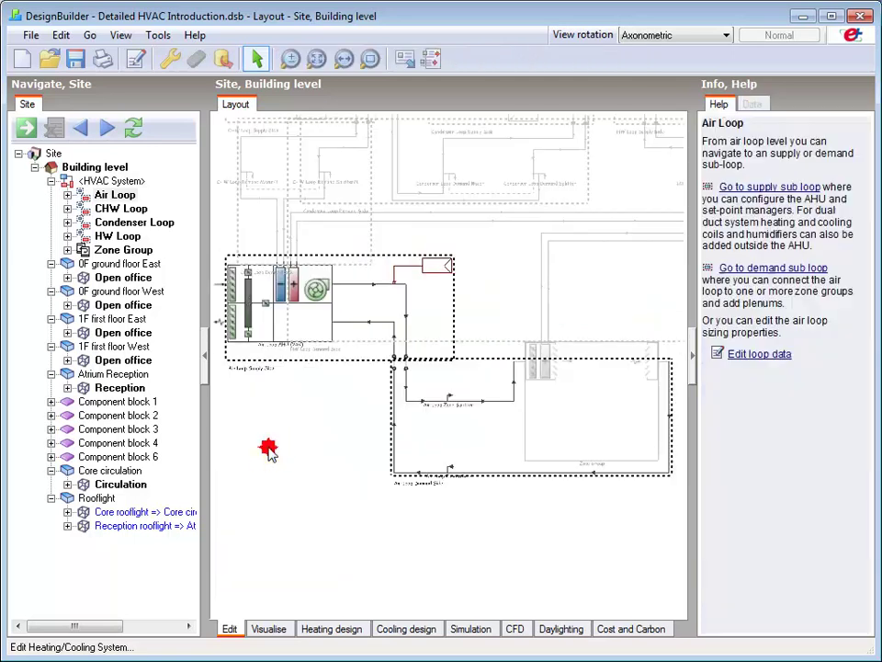
double_click(280, 311)
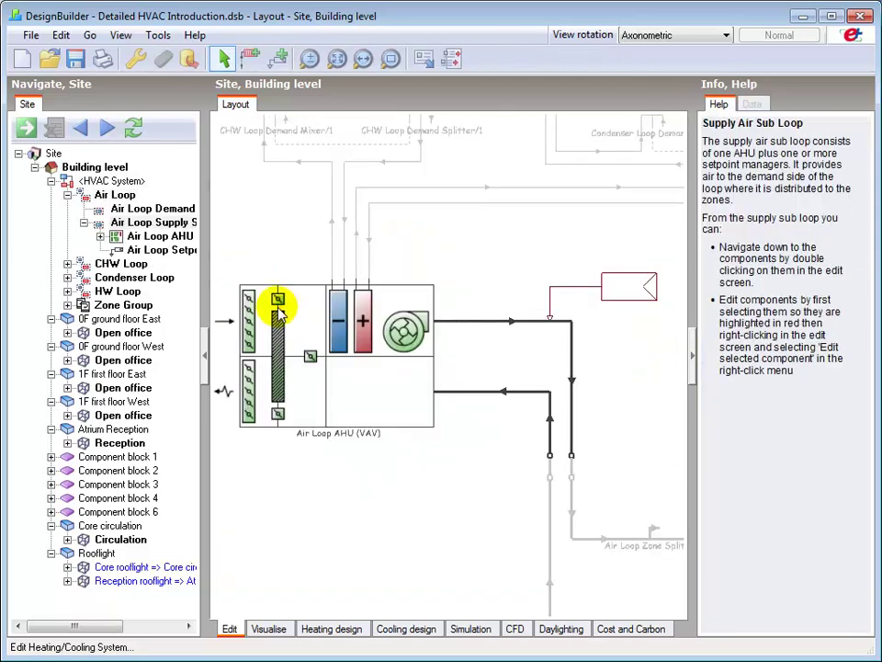
double_click(345, 348)
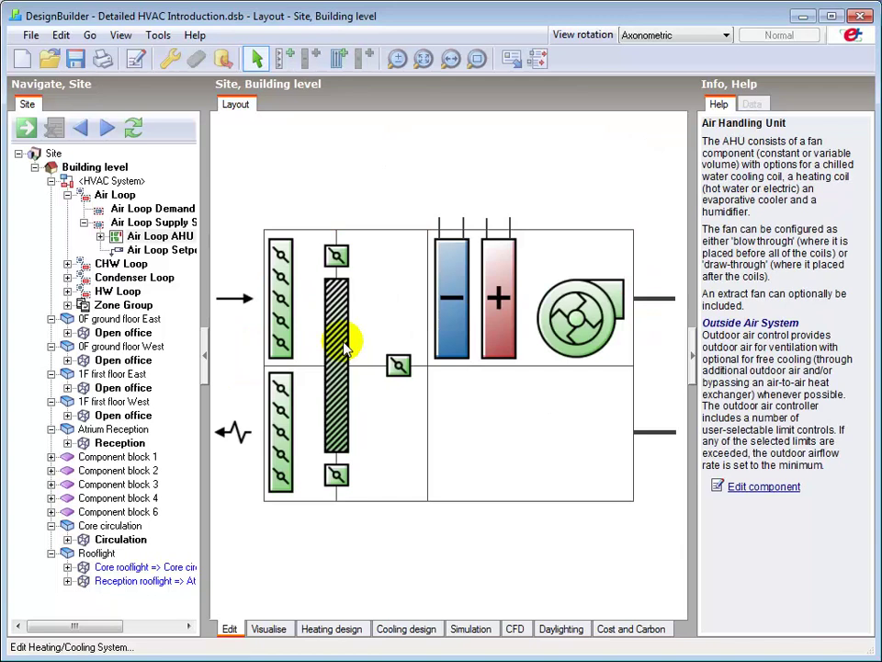
left_click(99, 236)
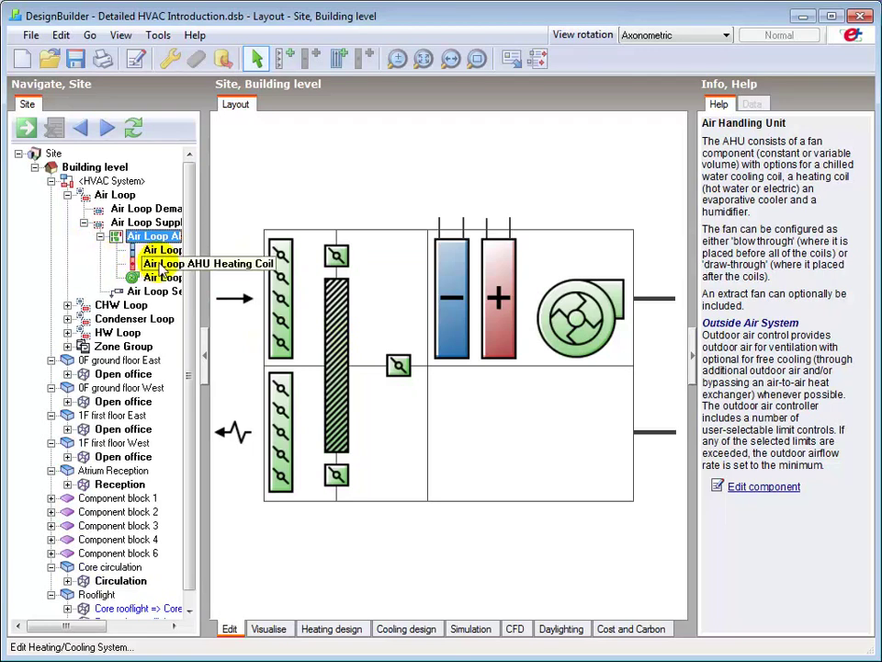
left_click(161, 266)
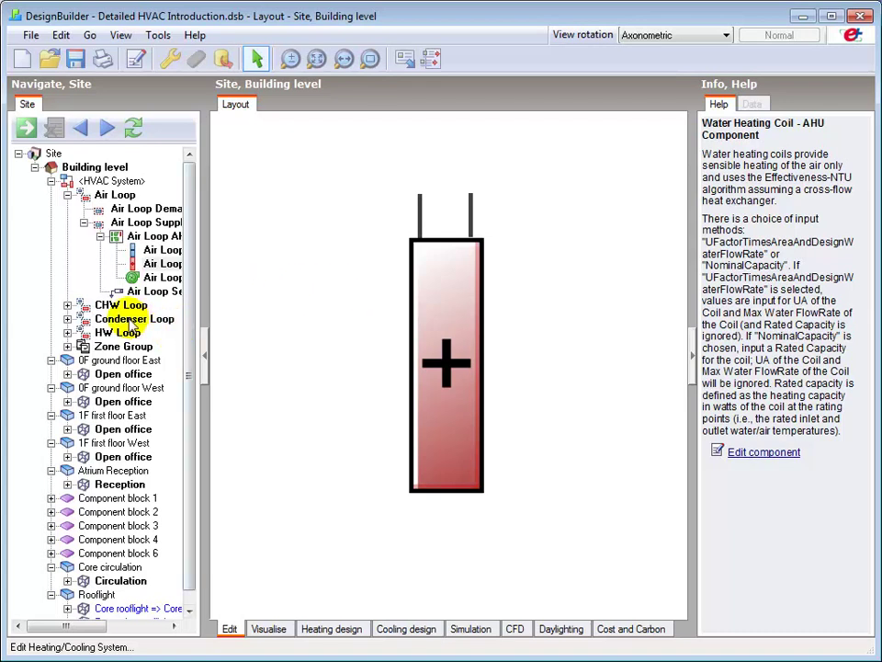
Examine the editable data of the AHU's water cooling coil and close it without saving.
left_click(149, 250)
right_click(319, 268)
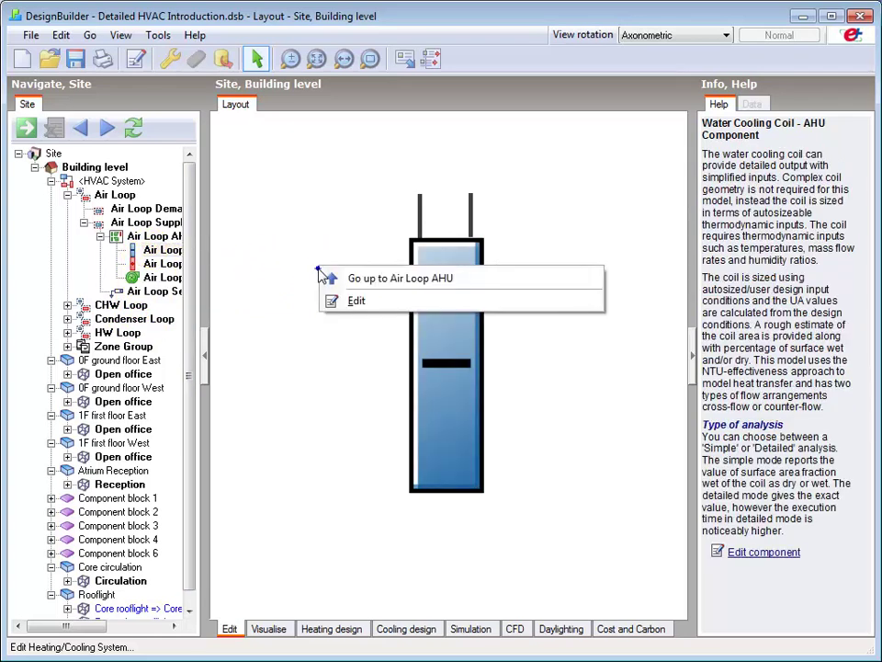
left_click(355, 301)
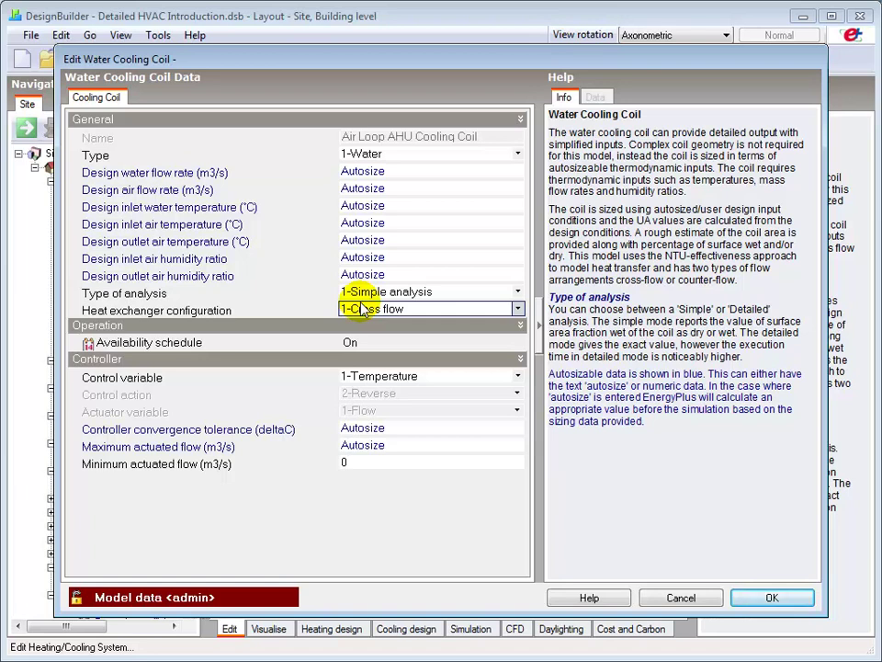
left_click(683, 598)
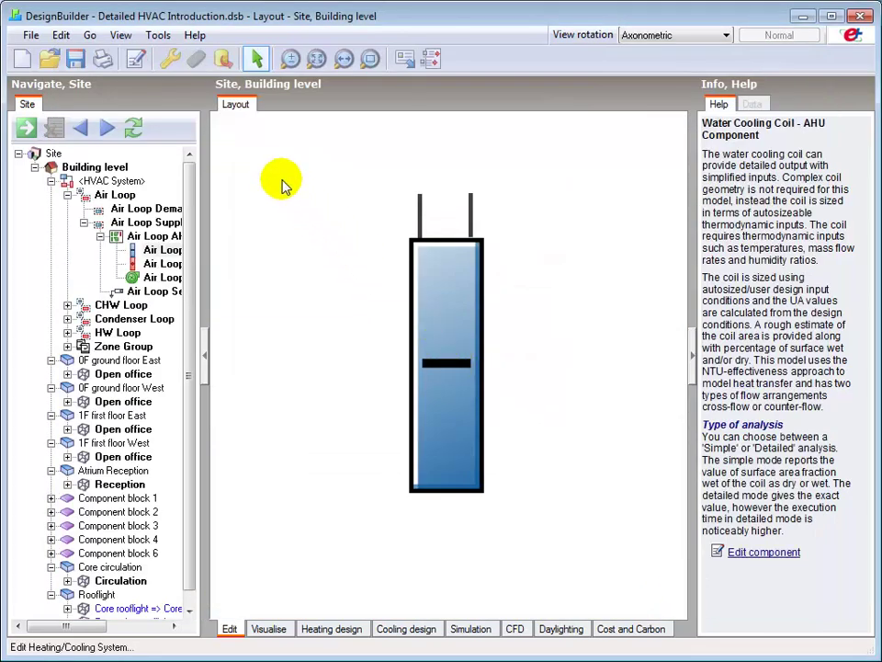
Return to the HVAC system level, expand the zone group and show its 0FGroundFloorEast:OpenOffice zone.
left_click(112, 183)
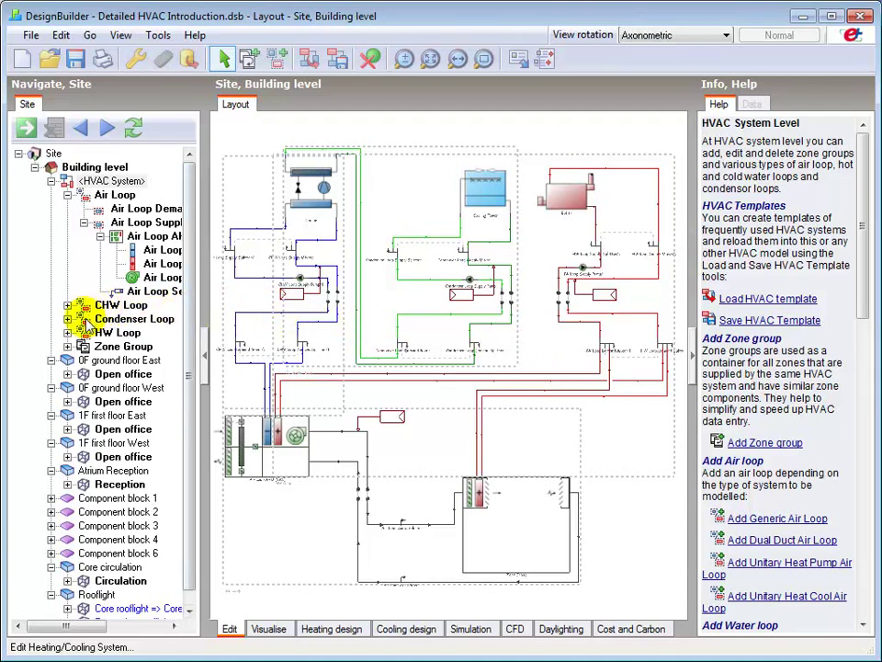
left_click(67, 345)
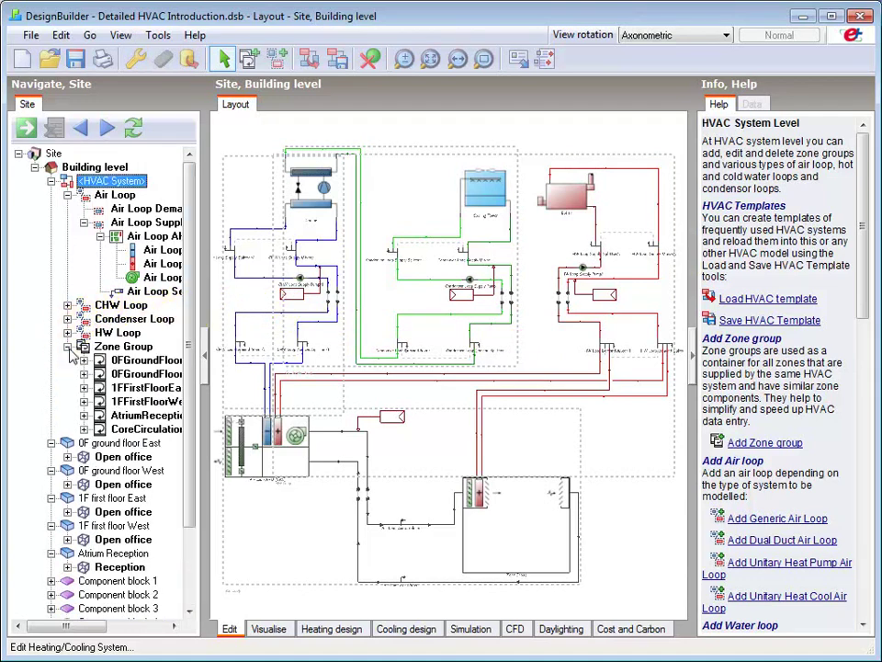
left_click(147, 360)
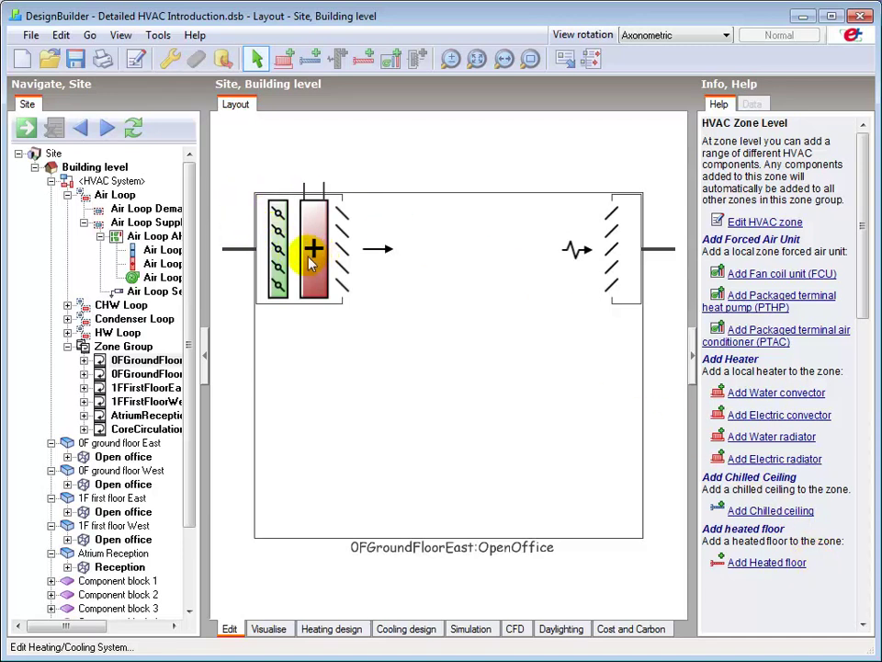
Delete the VAV reheat air terminal unit from the 0FGroundFloorEast:OpenOffice zone and confirm the deletion.
left_click(309, 263)
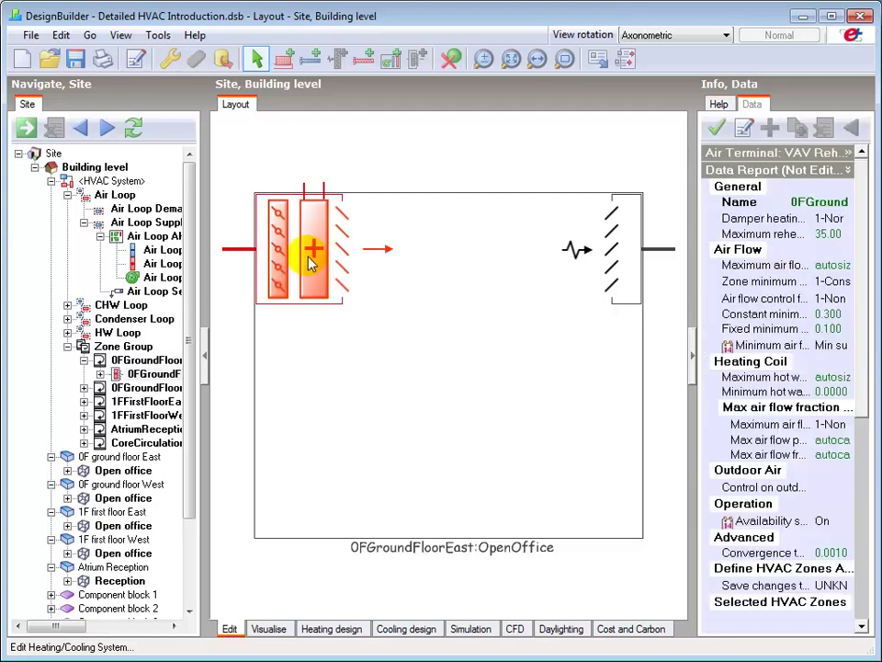
right_click(311, 259)
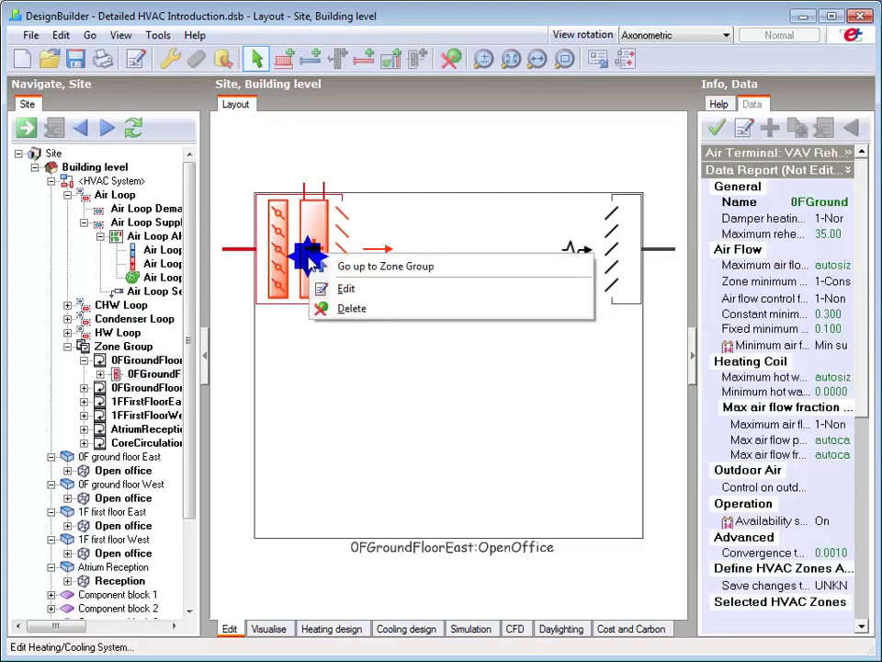
left_click(354, 311)
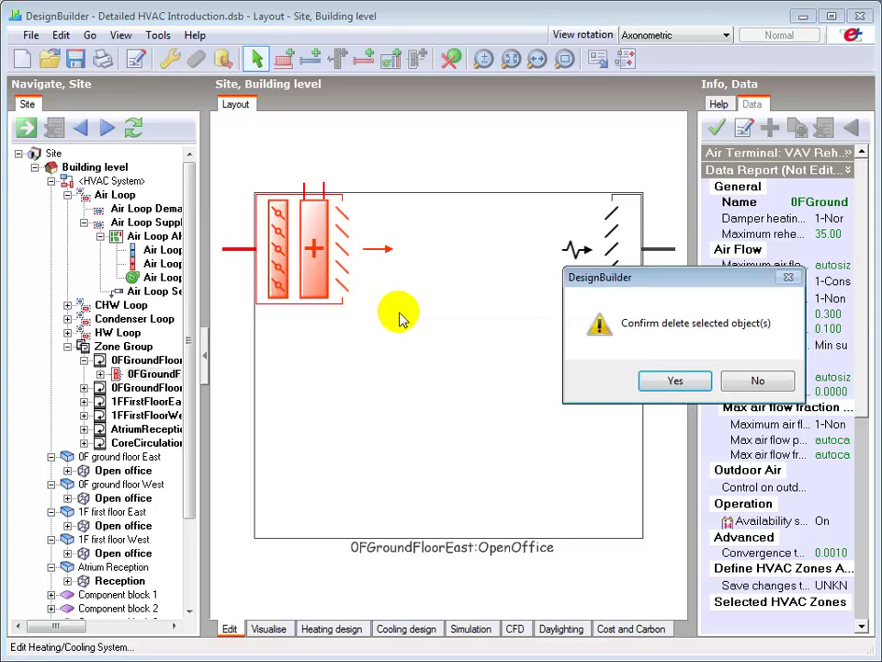
left_click(674, 380)
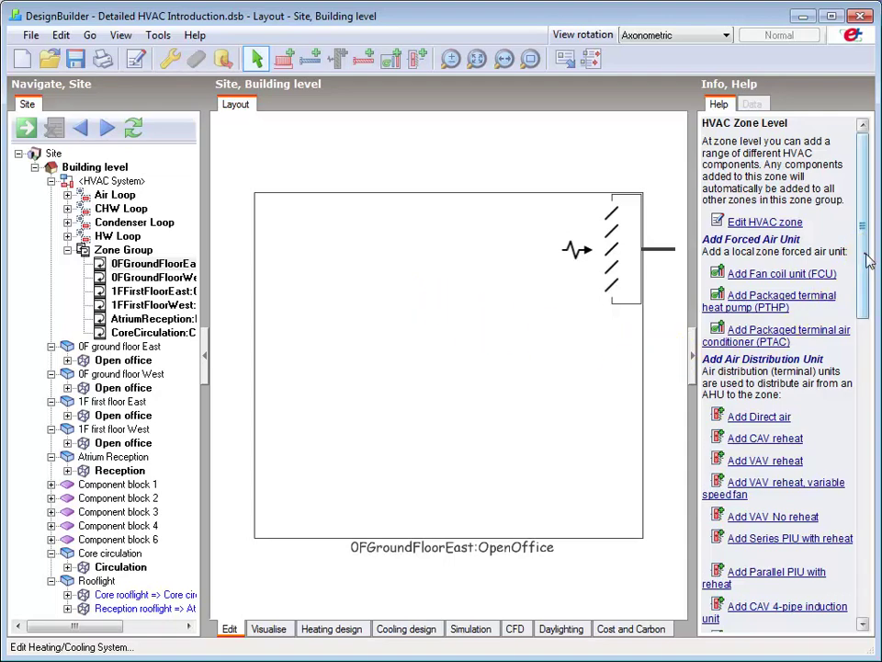
Widen the help pane and examine the air distribution units, heaters, chilled ceilings and heated floors that can be added to the zone.
mouse_move(867, 261)
left_mouse_down()
mouse_move(860, 311)
mouse_move(864, 270)
left_mouse_up()
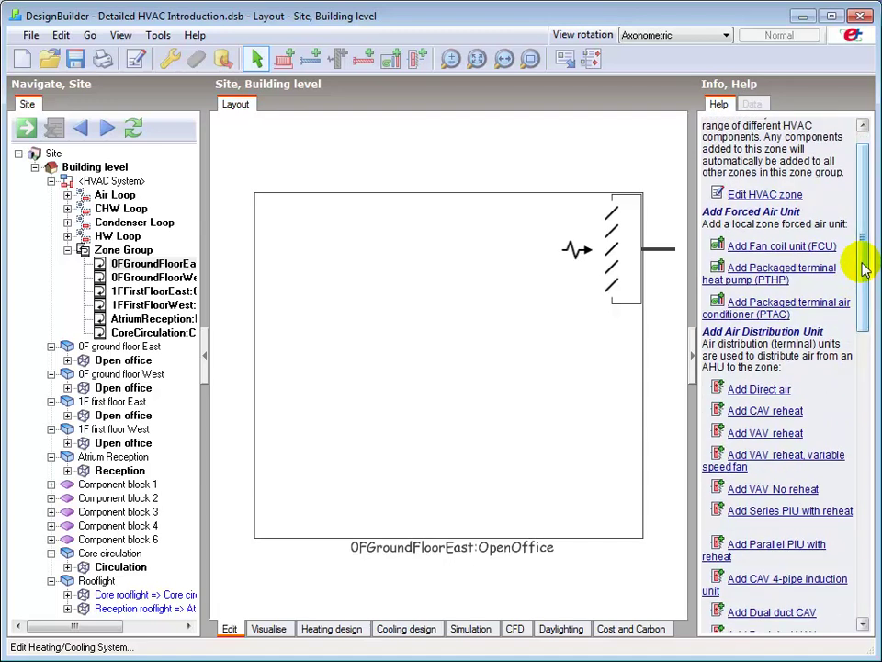
left_click_drag(864, 269, 861, 331)
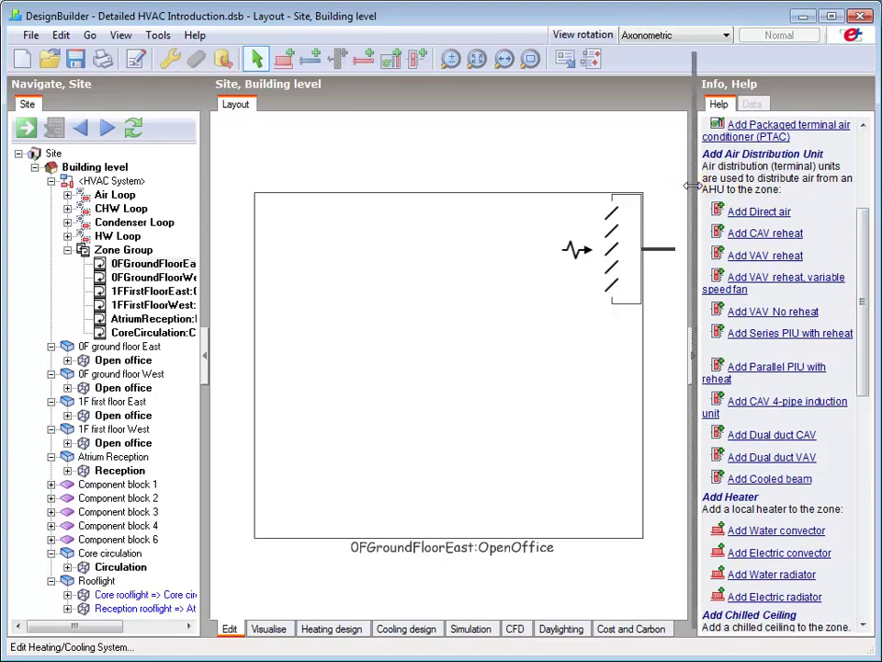
left_click_drag(691, 186, 634, 183)
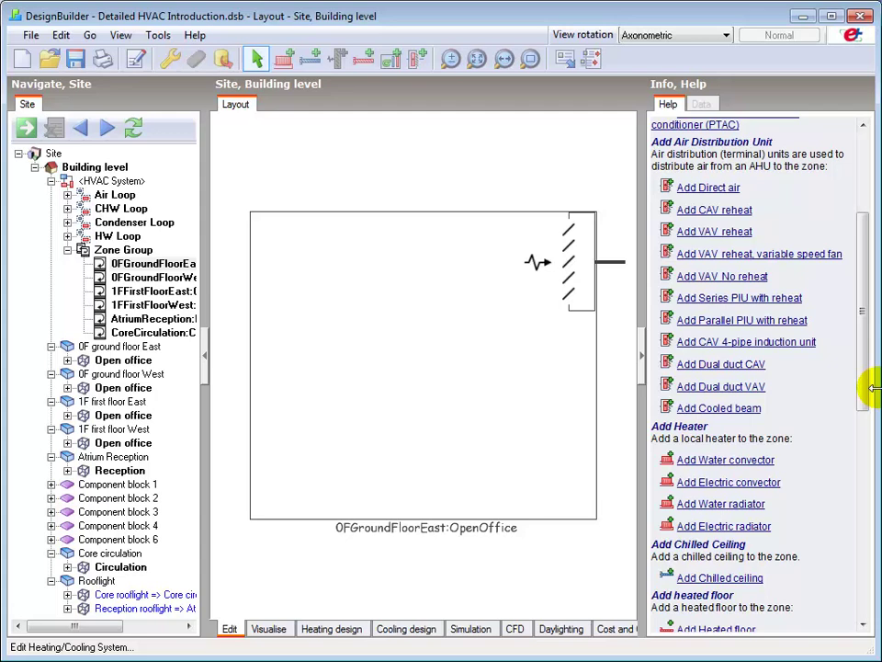
left_click_drag(862, 348, 867, 393)
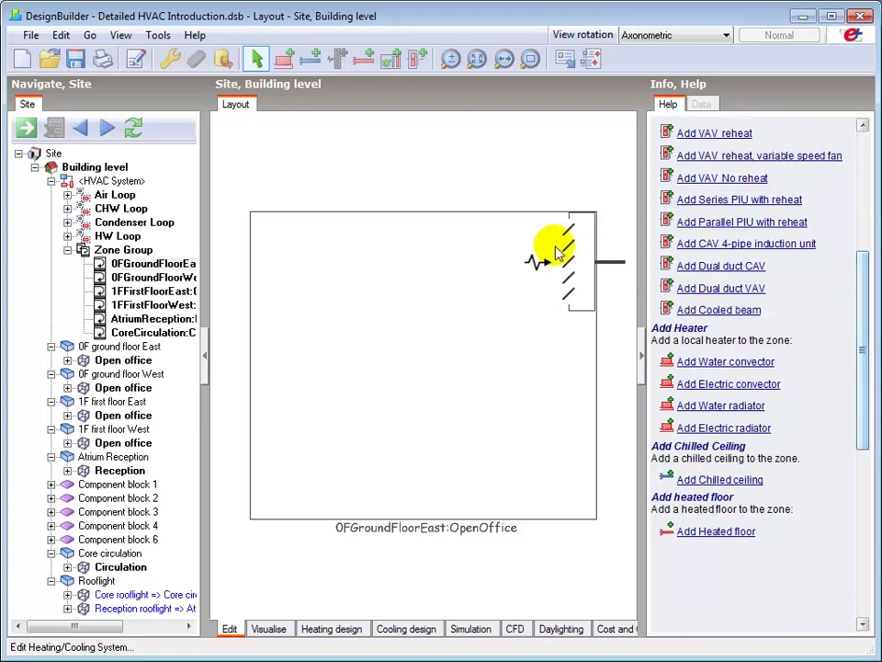
Undo the deletion of the zone's VAV reheat air terminal unit and narrow the help pane.
left_click(61, 36)
left_click(89, 58)
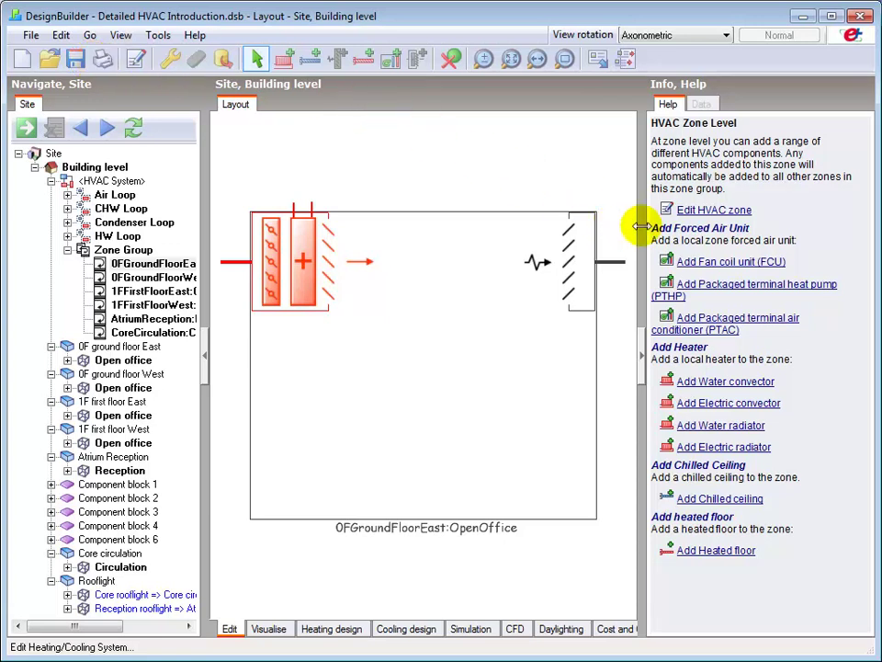
left_click_drag(642, 227, 725, 223)
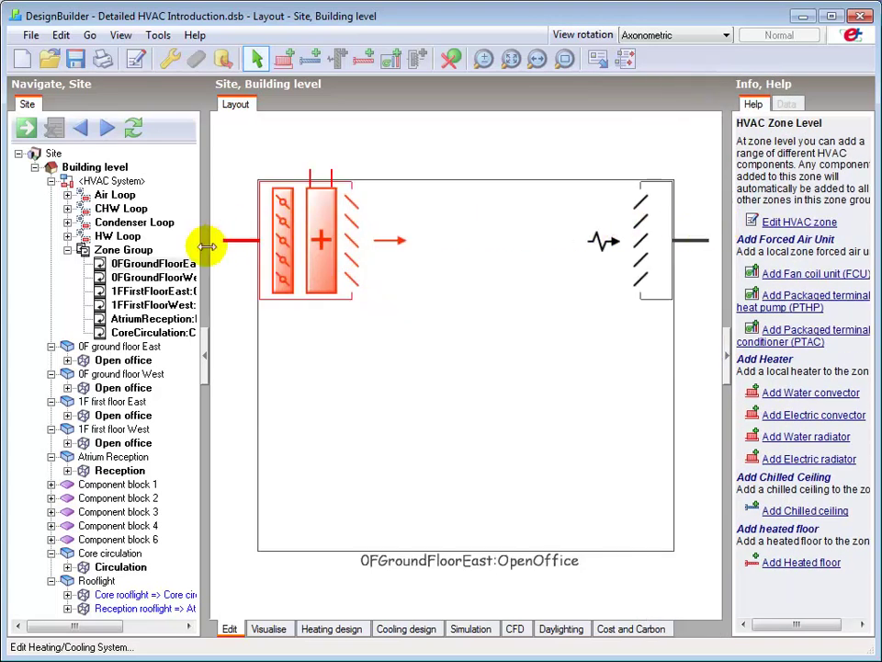
View the hot water loop, return to the 0FGroundFloorEast:OpenOffice zone and widen the help pane to read its component options.
left_click(123, 236)
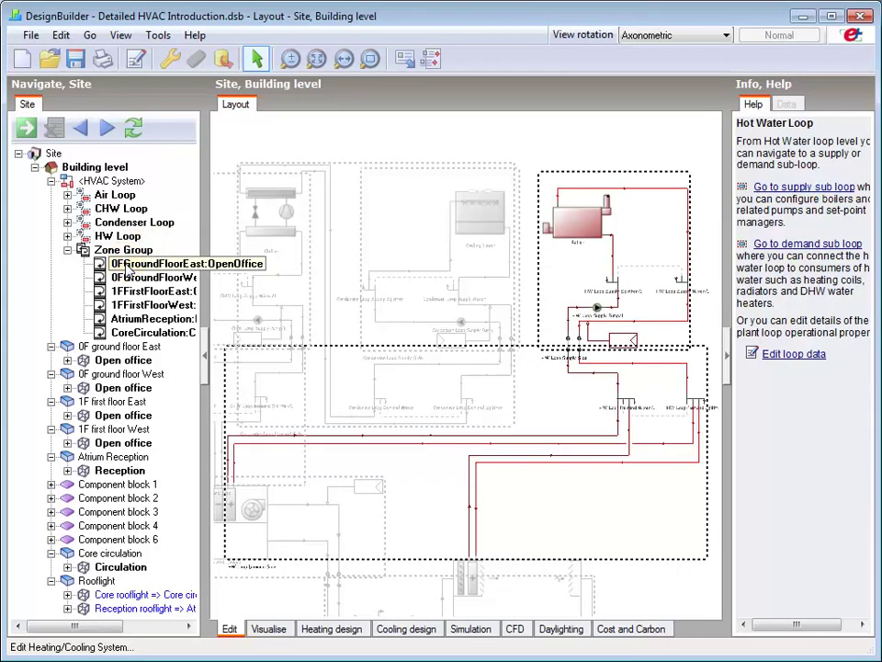
left_click(129, 264)
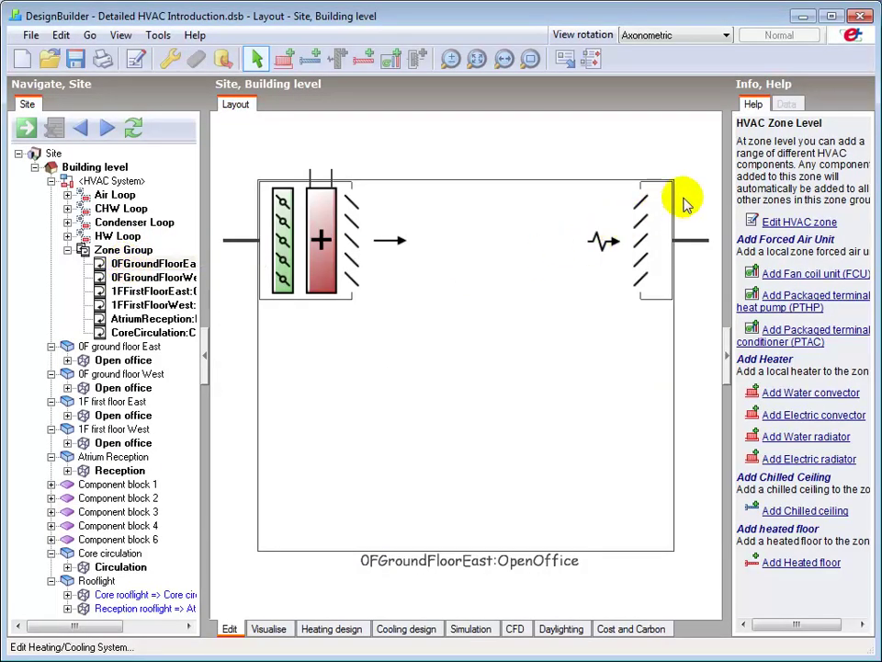
left_click_drag(726, 189, 669, 190)
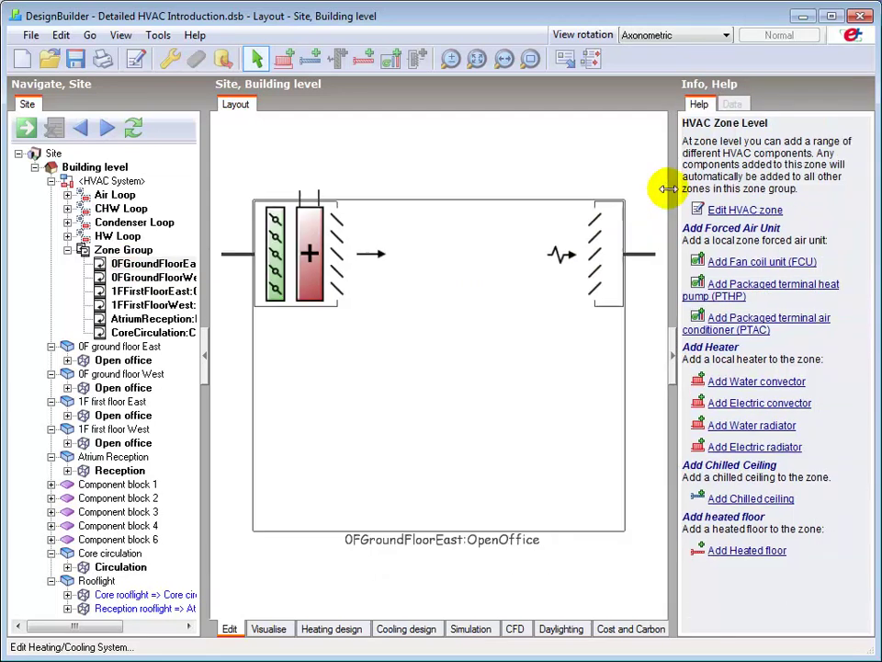